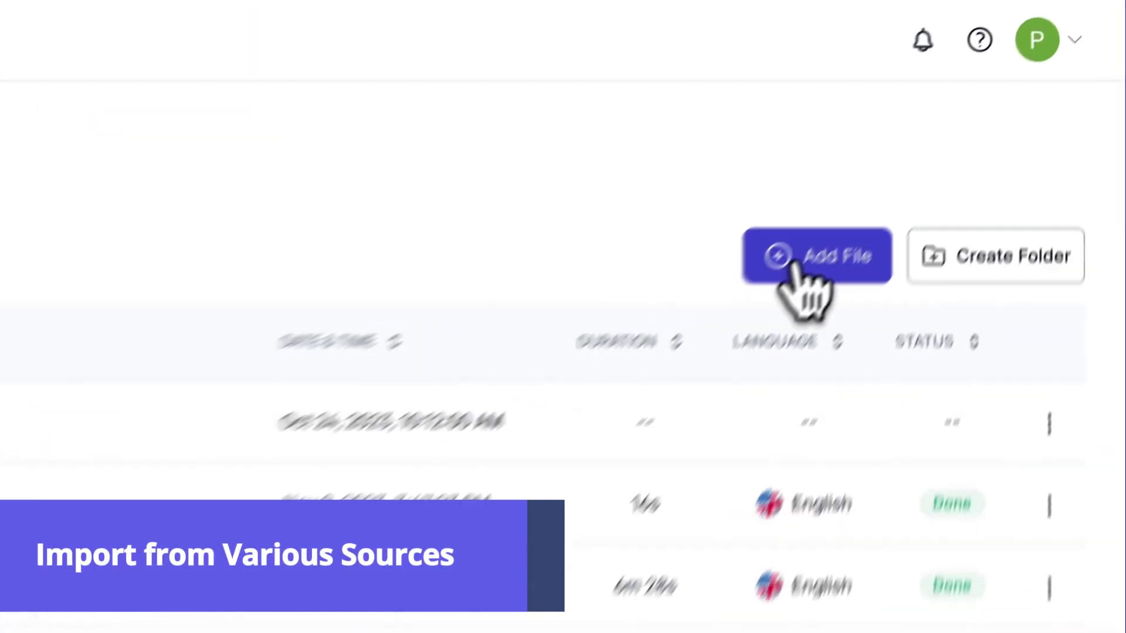
Upload the demo video from this device as 'Sales Meeting' with the Meeting category and process it
click(923, 163)
click(924, 202)
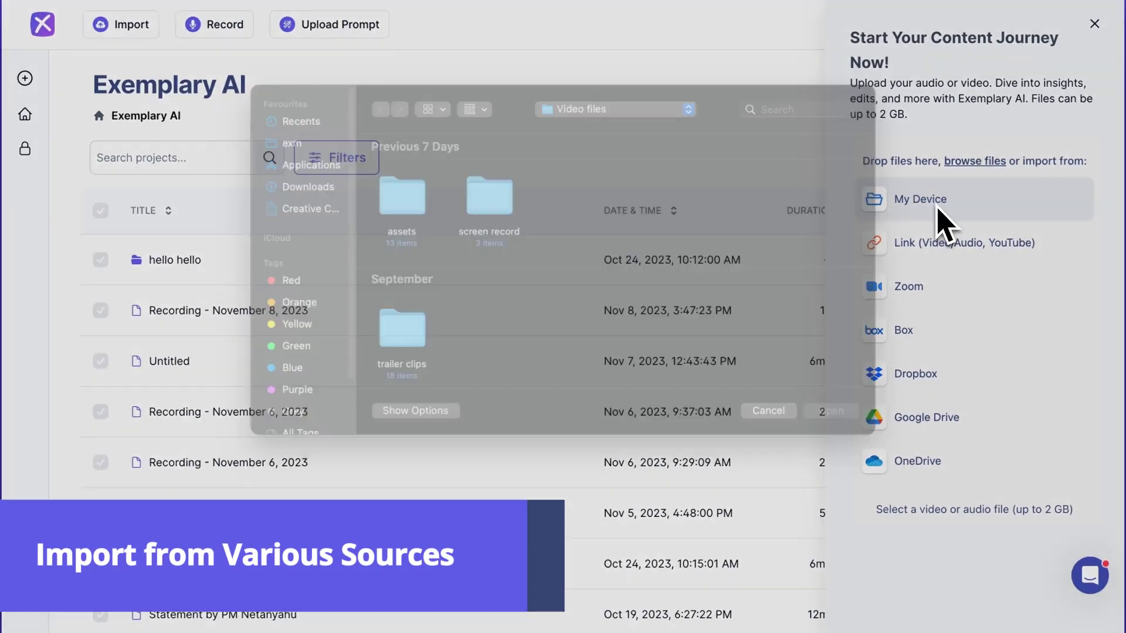
scroll(767, 392, down, 5)
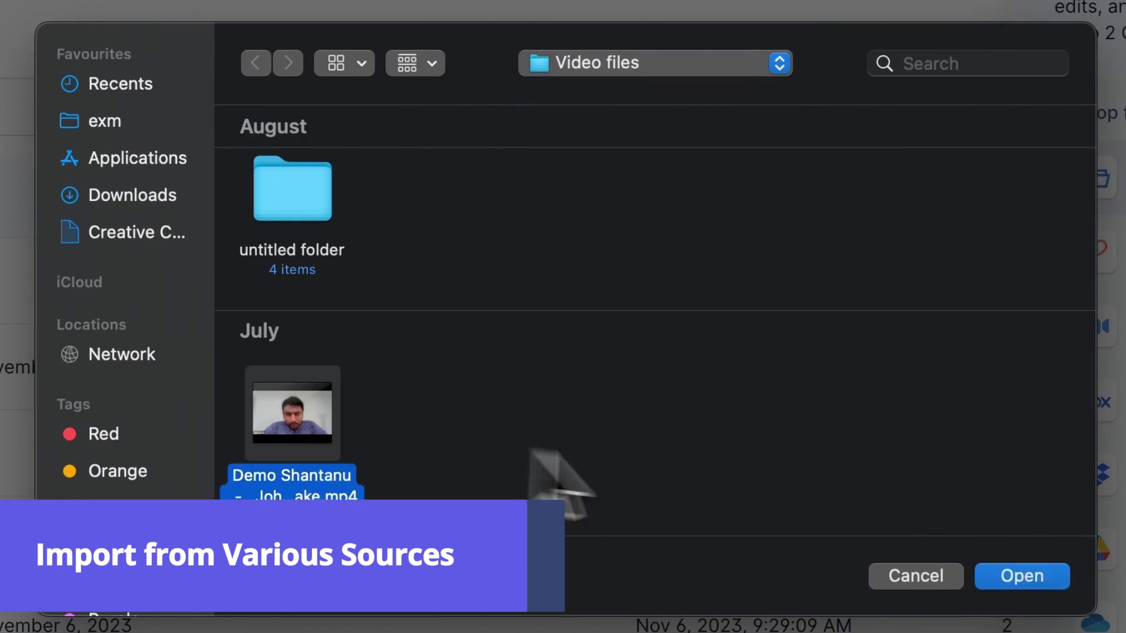
click(1022, 576)
click(995, 171)
text(Sales Meeting)
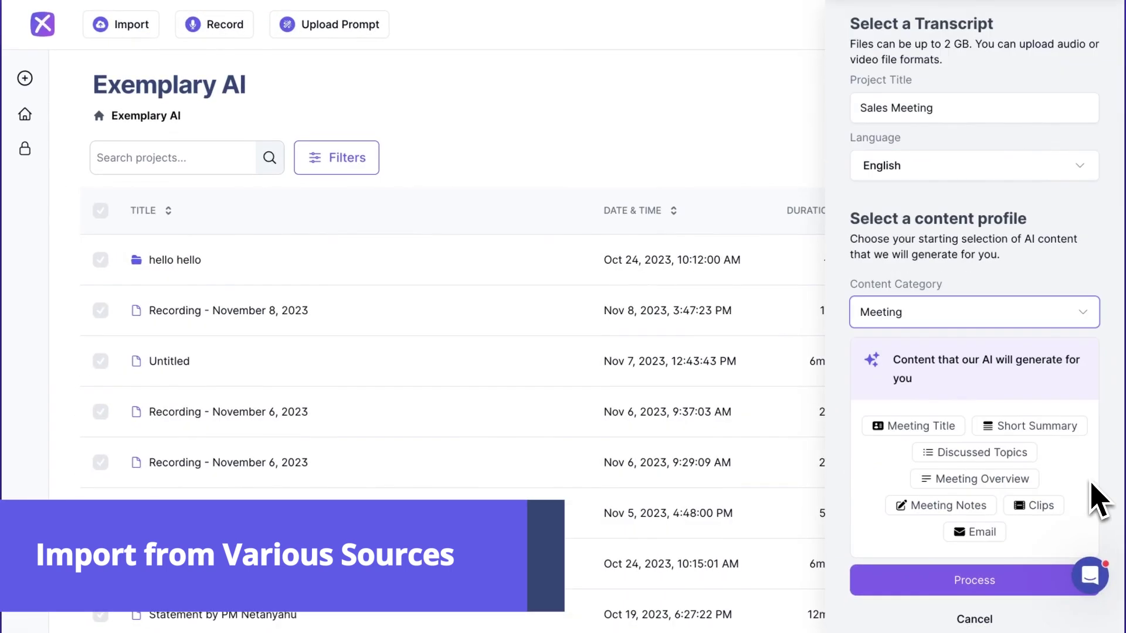
click(1044, 588)
scroll(621, 352, down, 10)
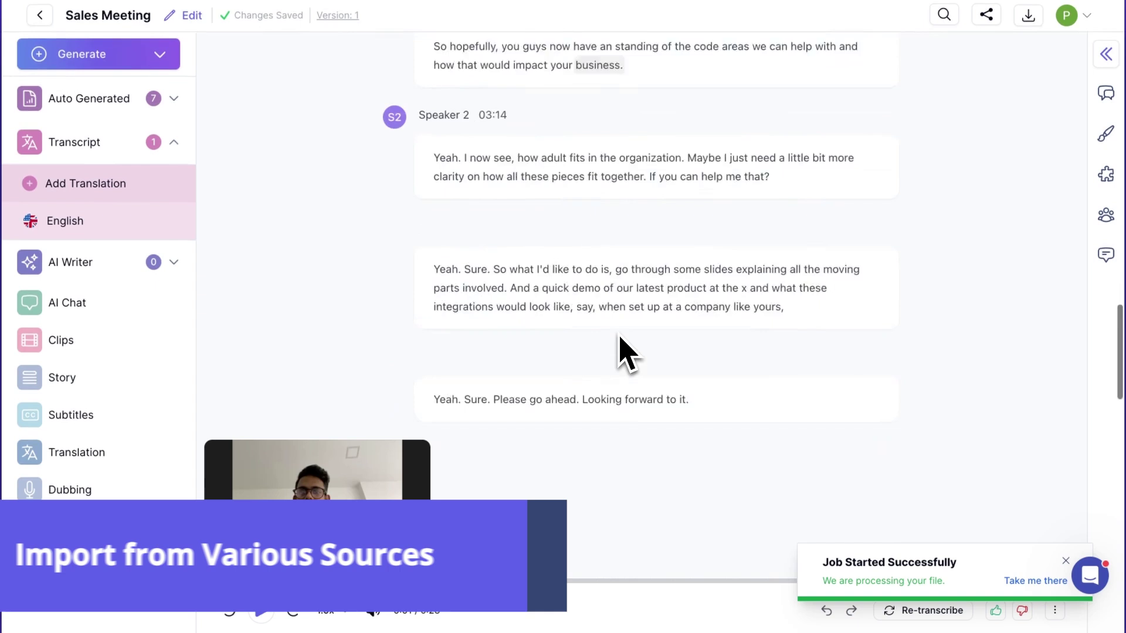
scroll(621, 352, up, 5)
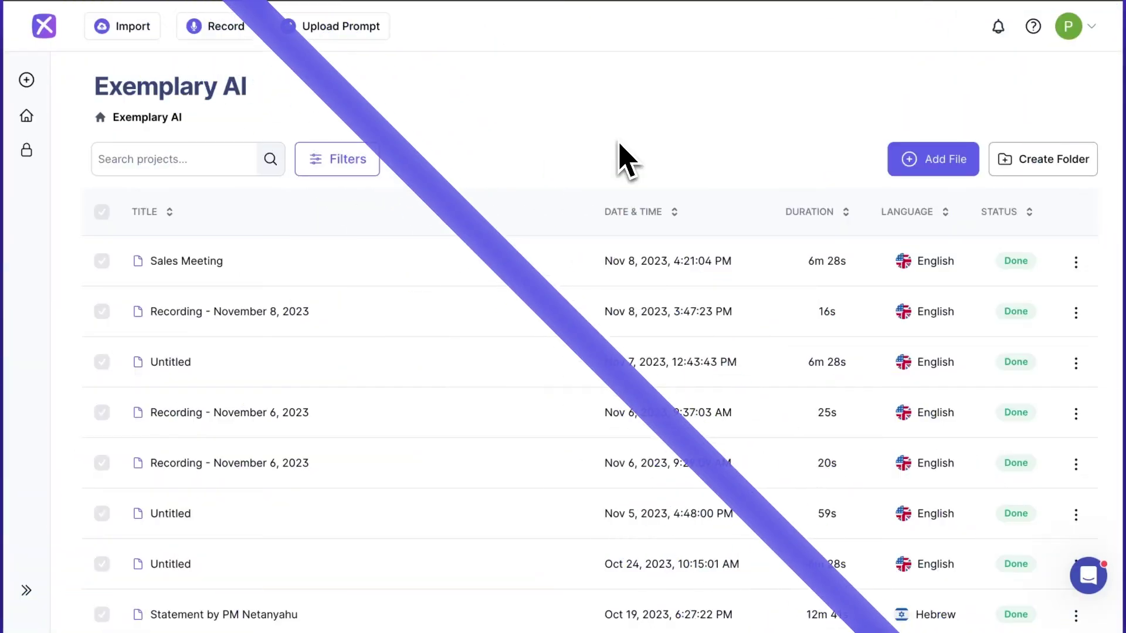
Record the Meet call tab with screen and microphone, then stop the recording
click(216, 25)
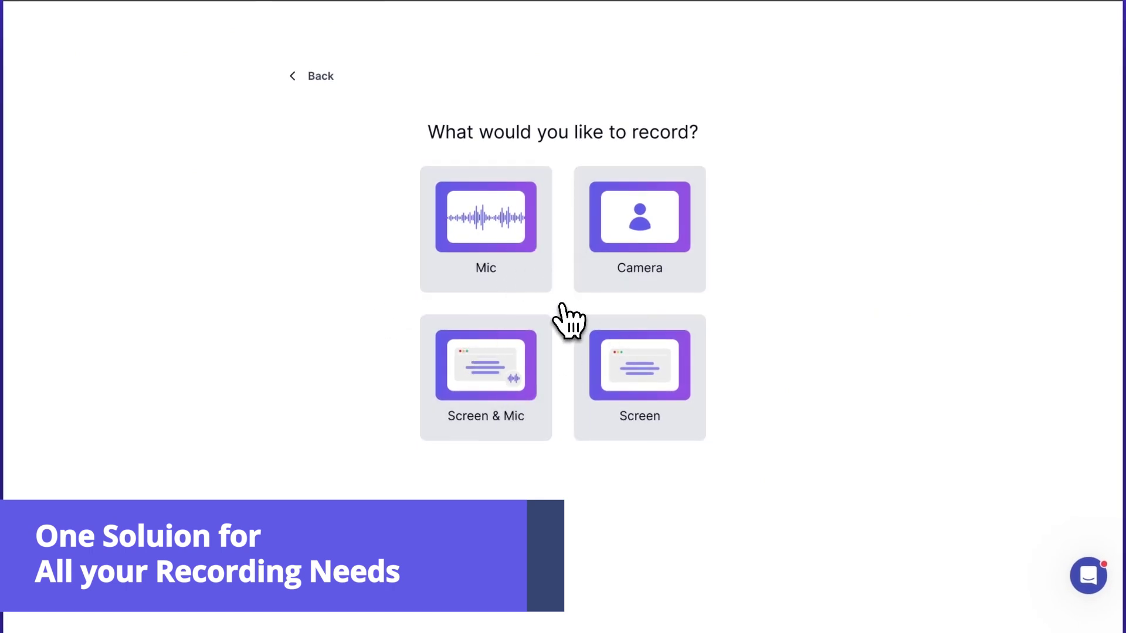
click(508, 384)
click(520, 111)
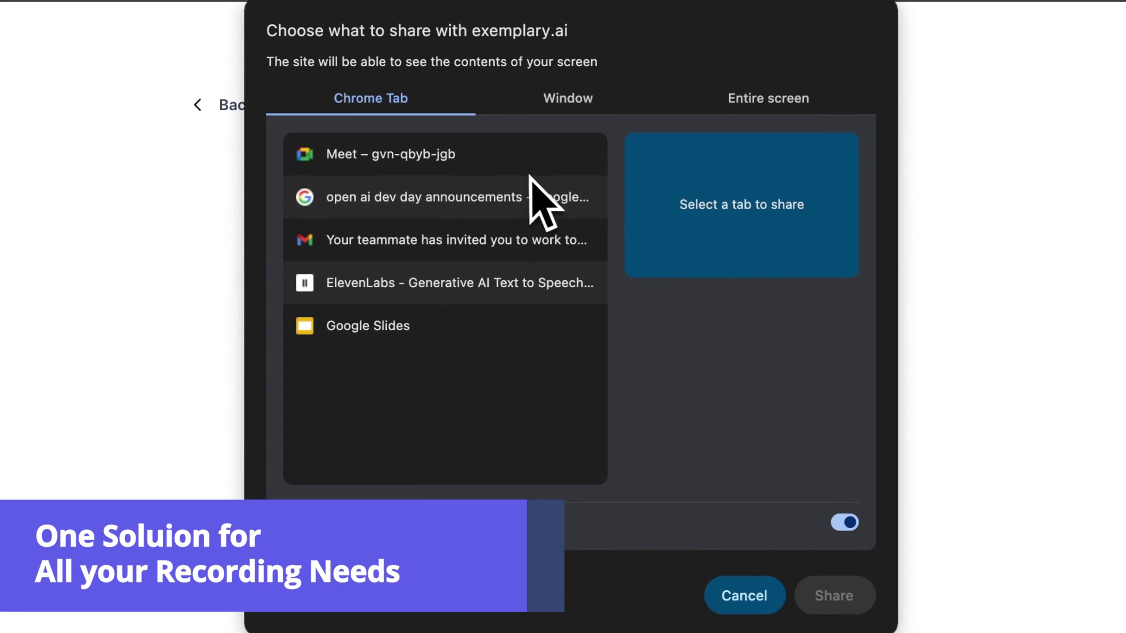
click(753, 431)
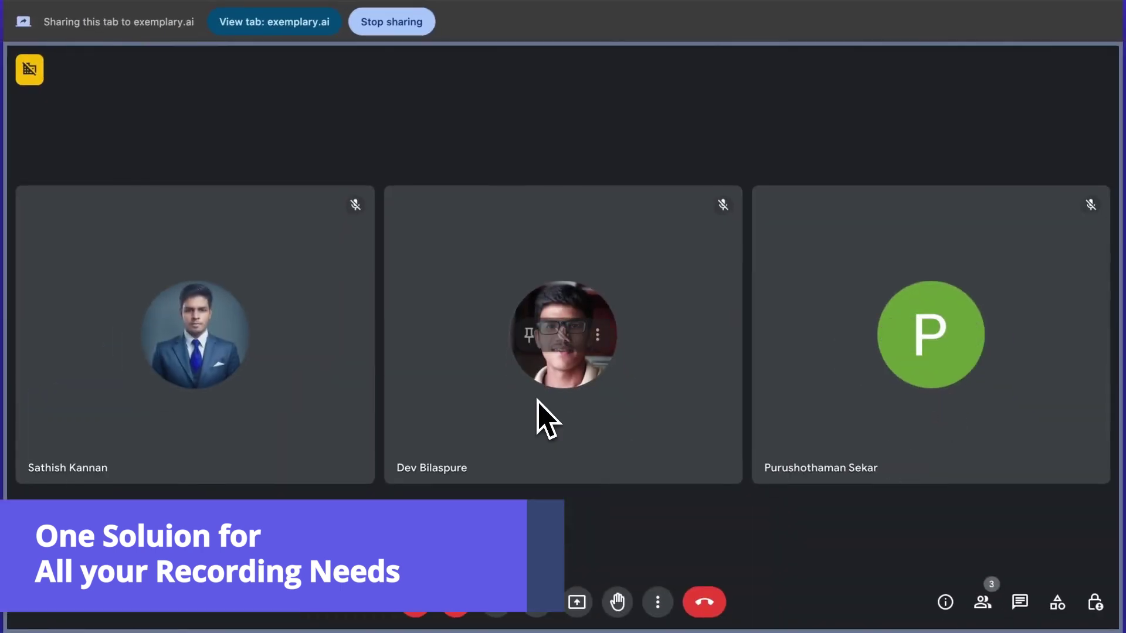
click(255, 19)
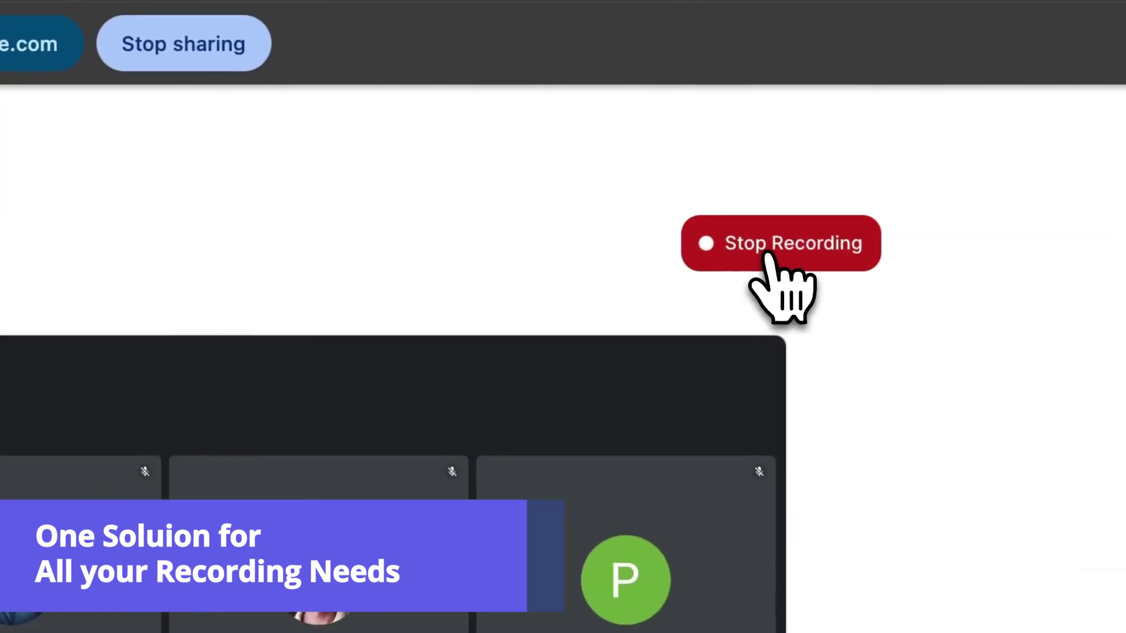
click(781, 120)
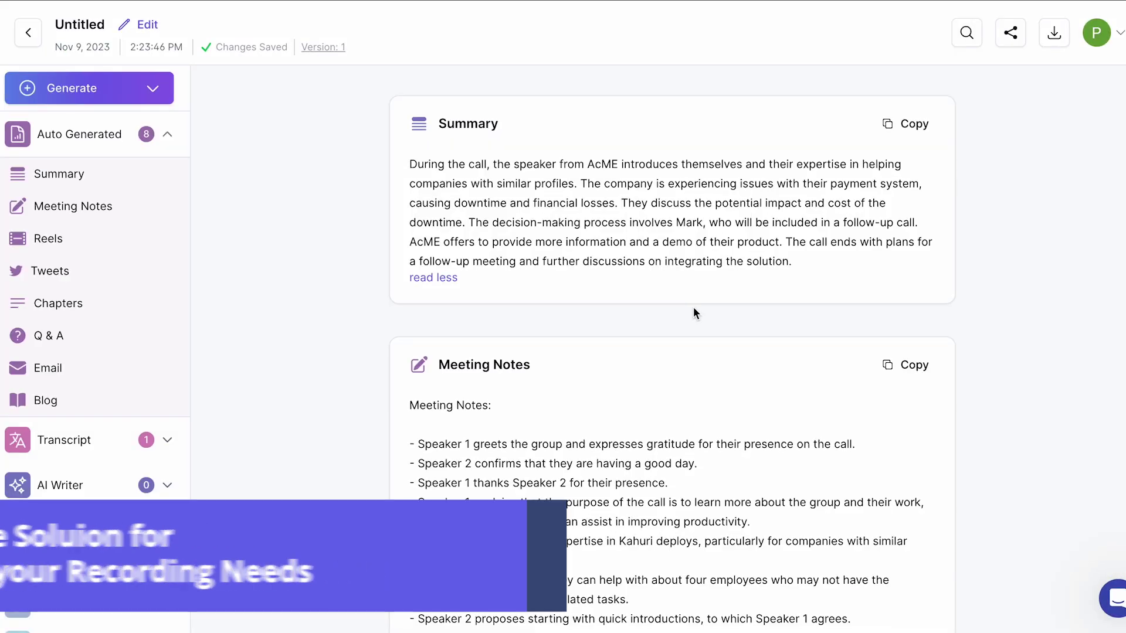
scroll(693, 310, down, 5)
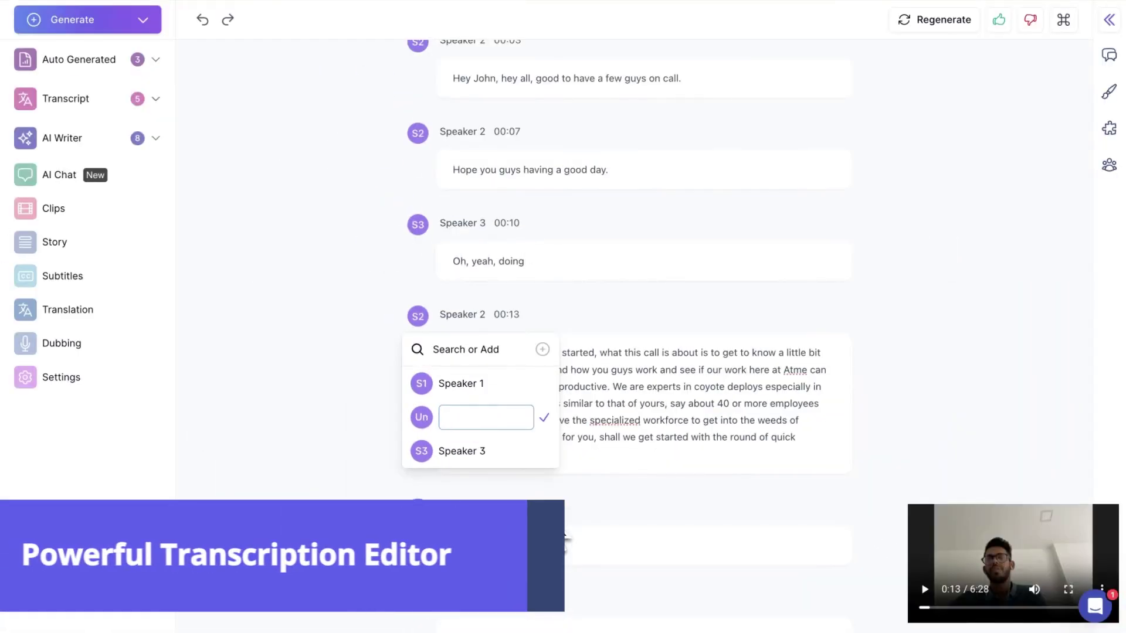
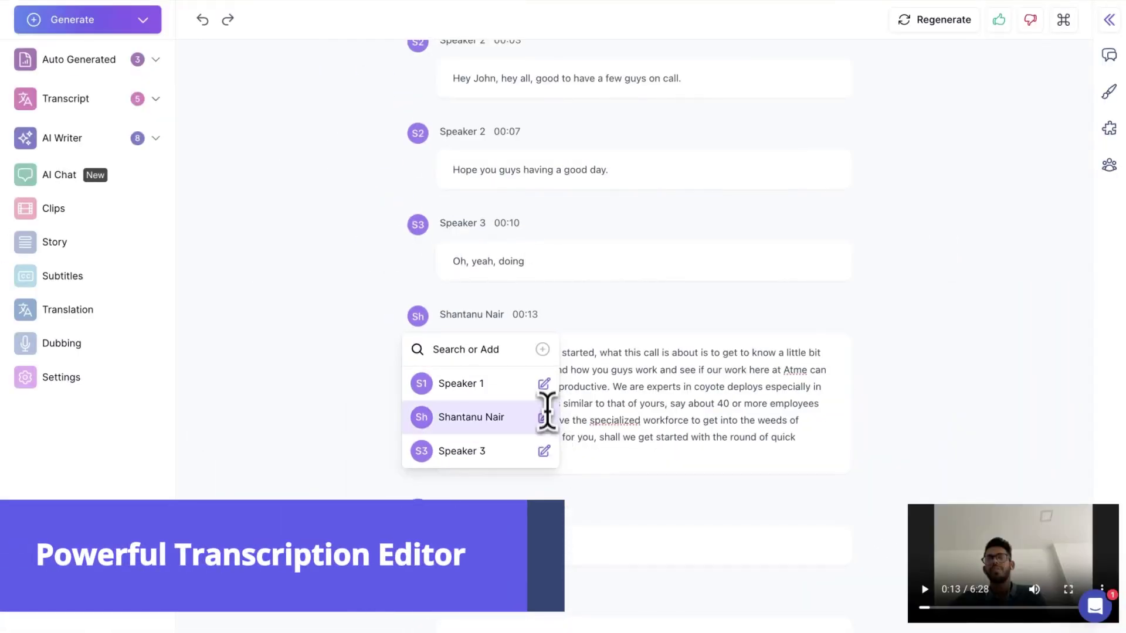
Apply the edited Speaker 2 name to all of their transcript lines
click(546, 410)
scroll(462, 150, up, 2)
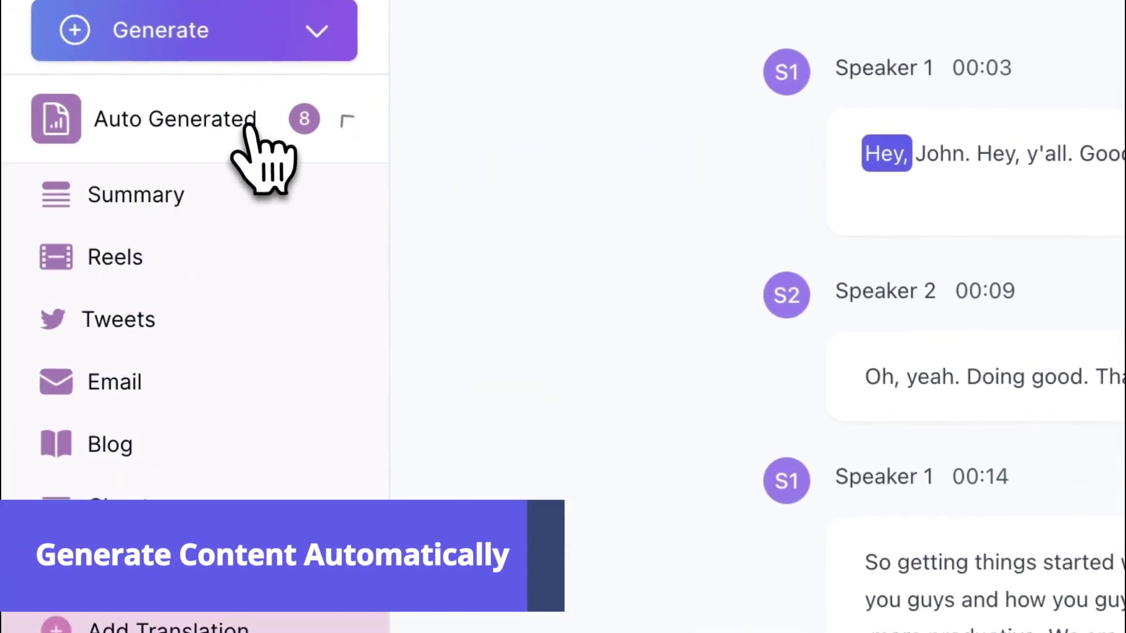
Expand the Auto Generated content list in the sidebar
click(227, 198)
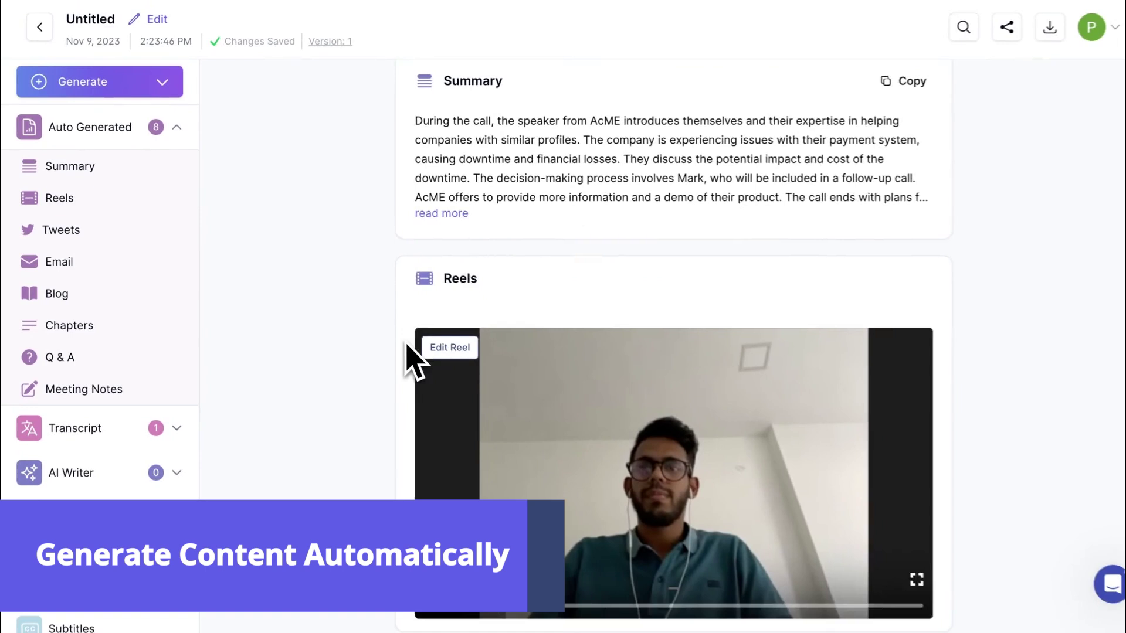
scroll(408, 352, down, 4)
scroll(440, 339, down, 2)
scroll(440, 340, down, 3)
scroll(440, 340, down, 1)
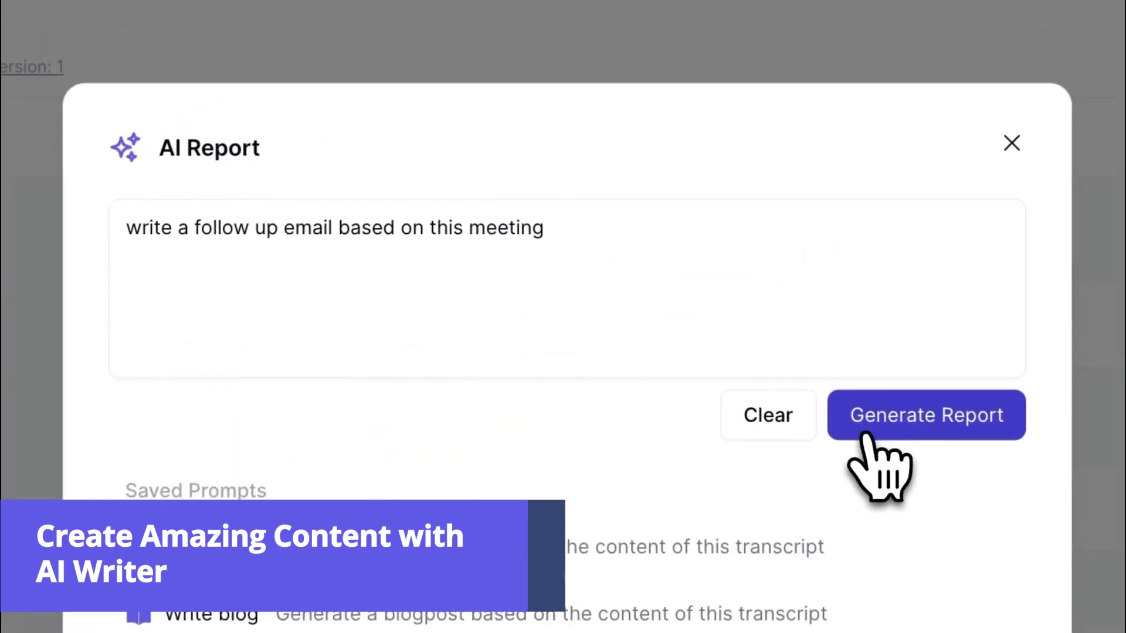
Generate the report from the prompt 'write a follow up email based on this meeting'
click(731, 221)
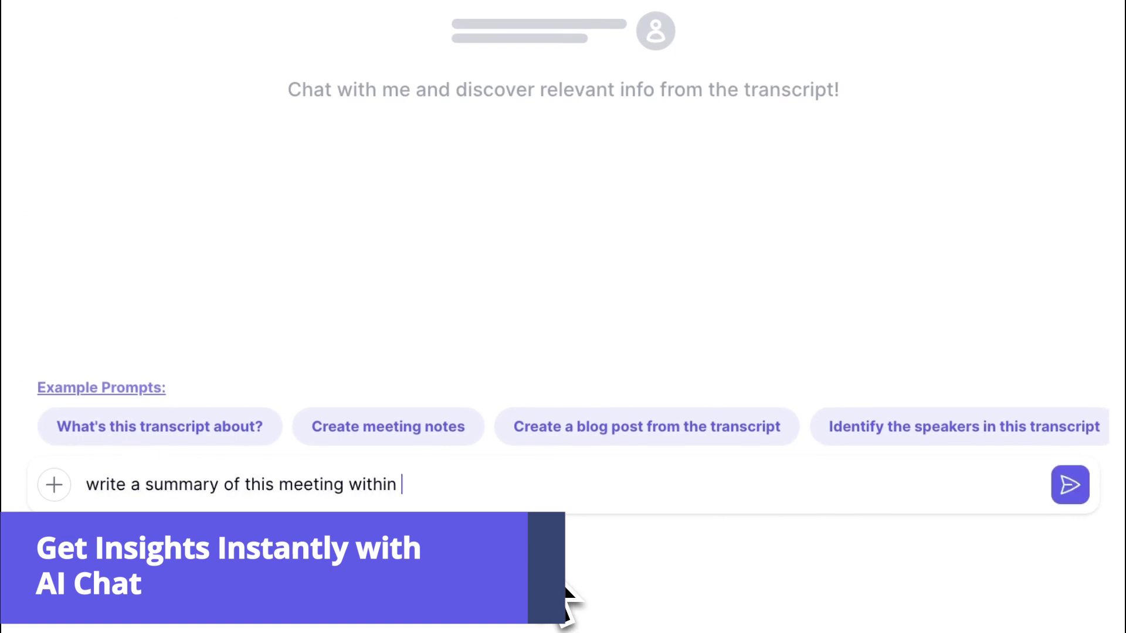
text(30 words)
Send the chat prompt 'write a summary of this meeting within 30 words'
click(1069, 484)
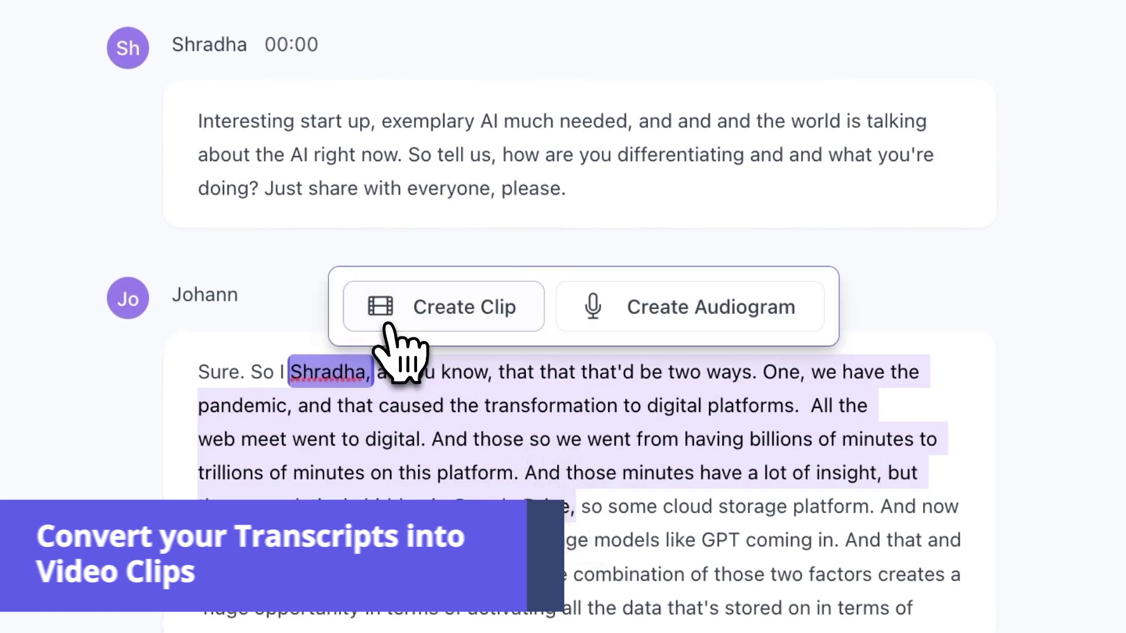
Make a video clip from the selected passage, then an audiogram of the pandemic answer
click(448, 331)
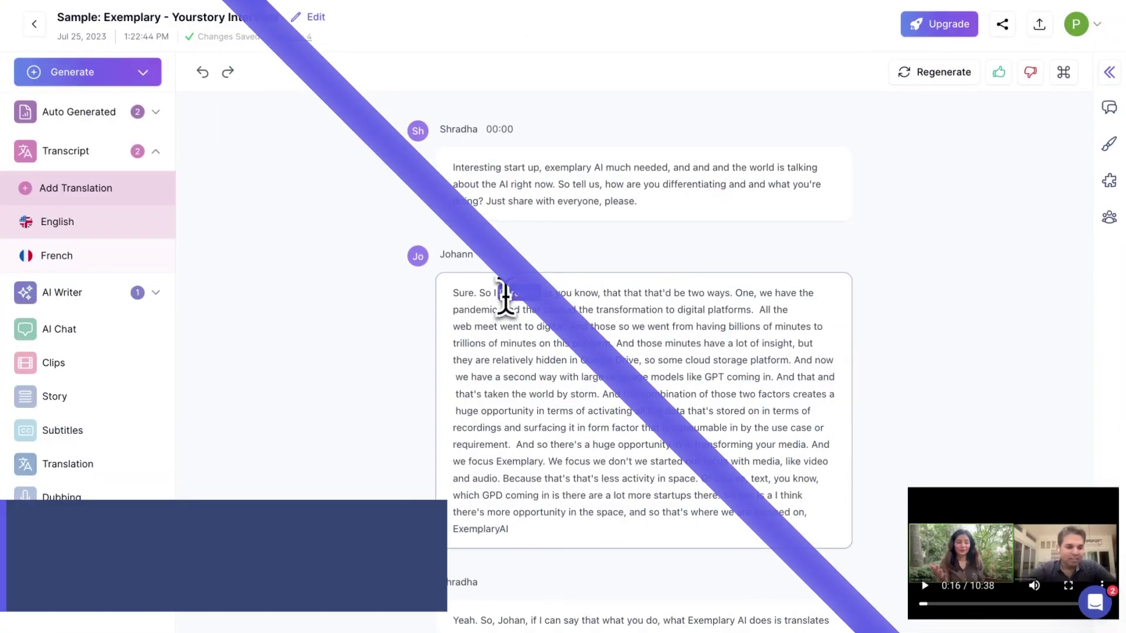
drag(506, 298, 568, 318)
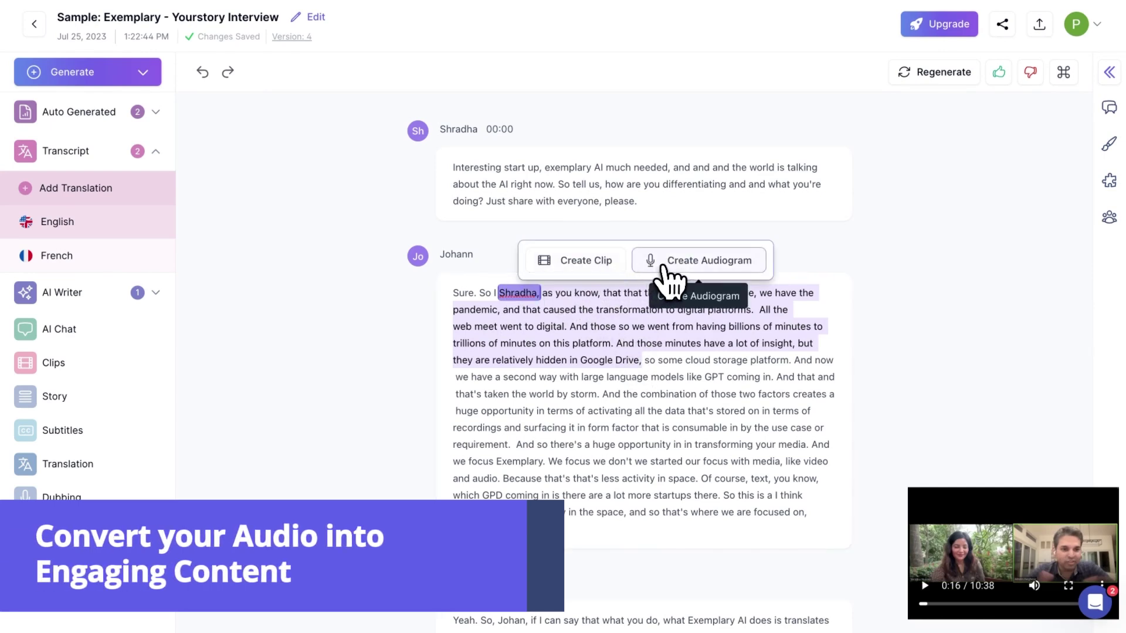
click(665, 268)
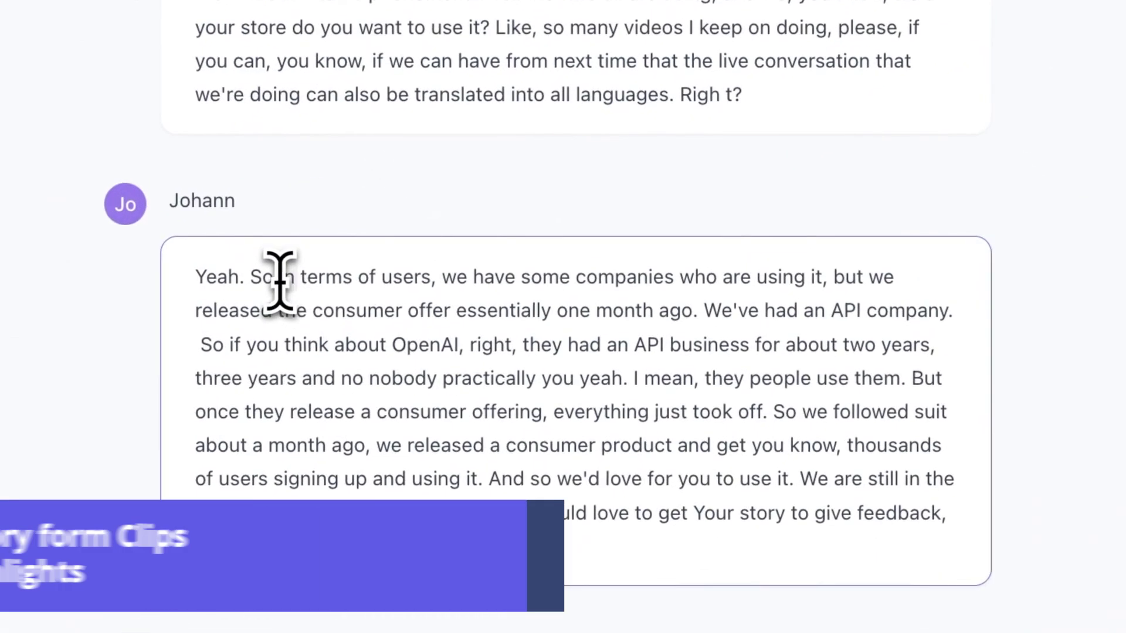
Add the passage about users and the consumer launch to the untitled story
drag(278, 277, 729, 414)
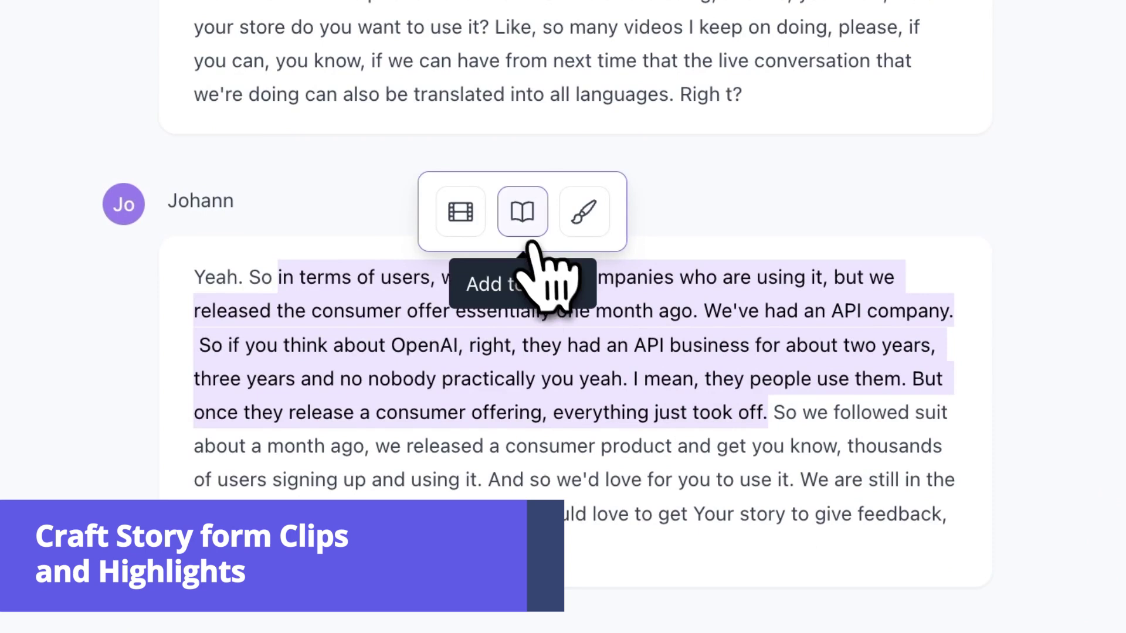
click(531, 247)
click(628, 297)
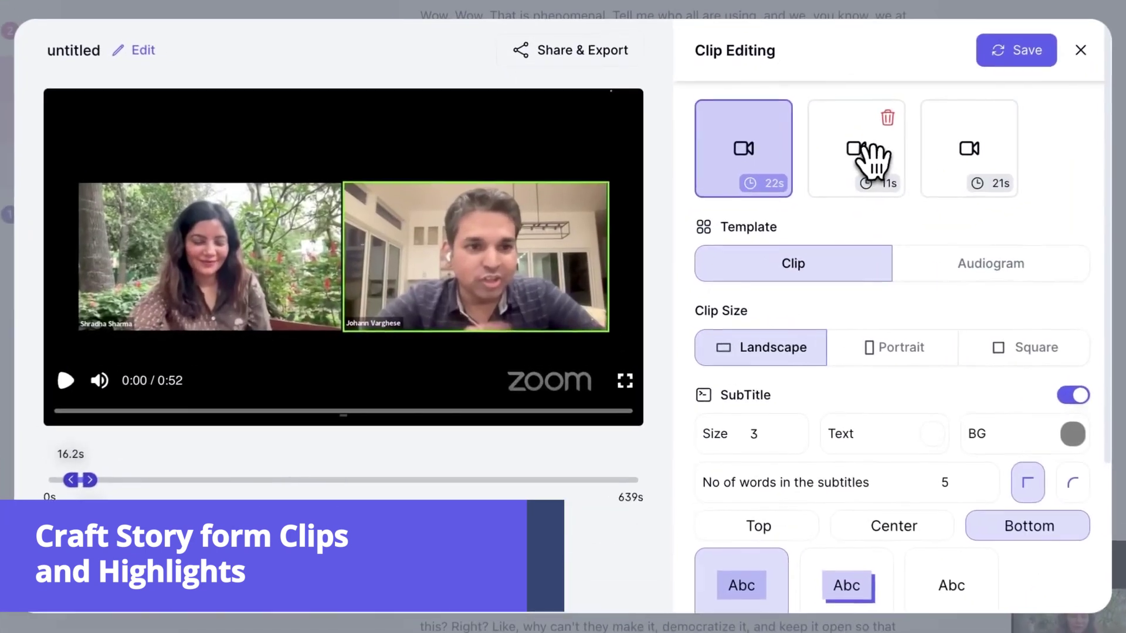
Move the 11s clip ahead of the 22s clip and play the story
drag(868, 156, 780, 159)
click(780, 158)
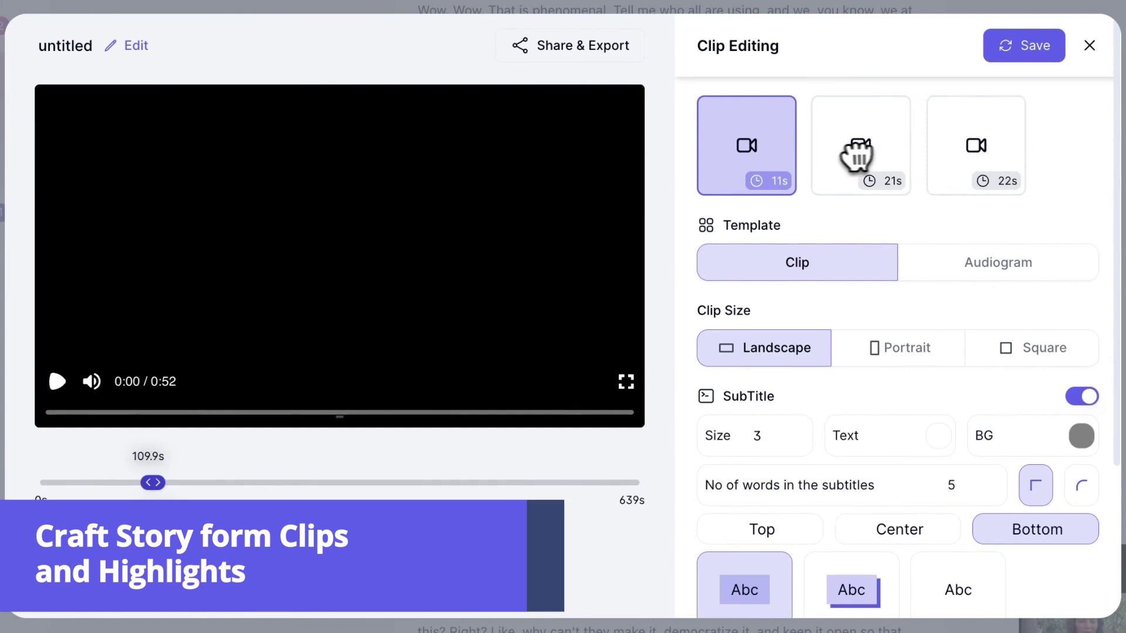
click(57, 381)
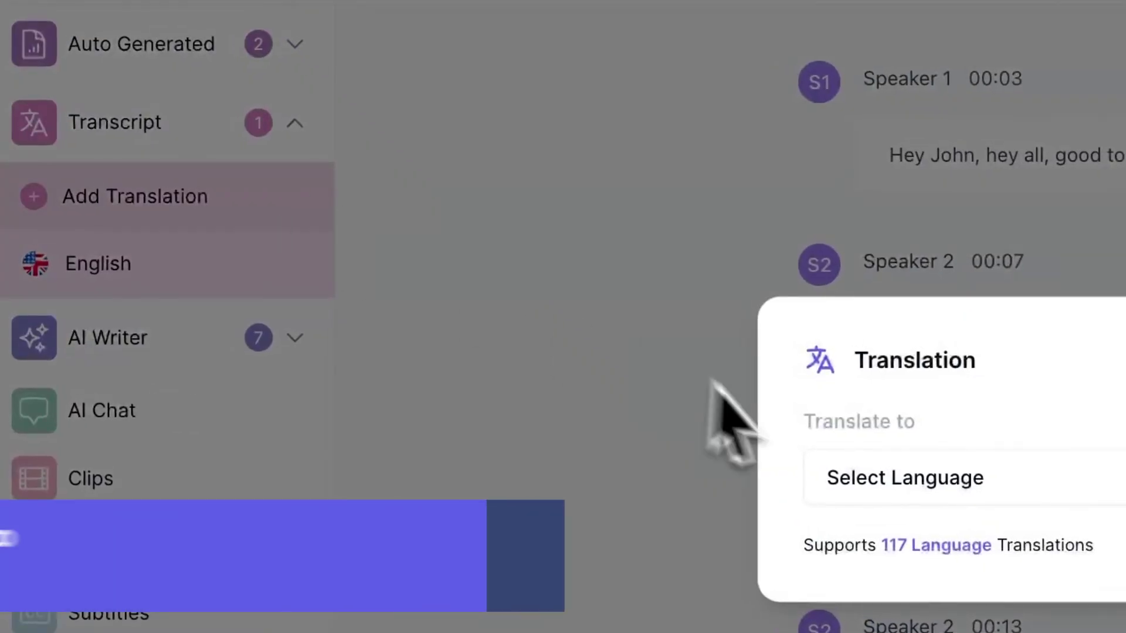
Choose Japanese as the target language and start the translation
click(356, 233)
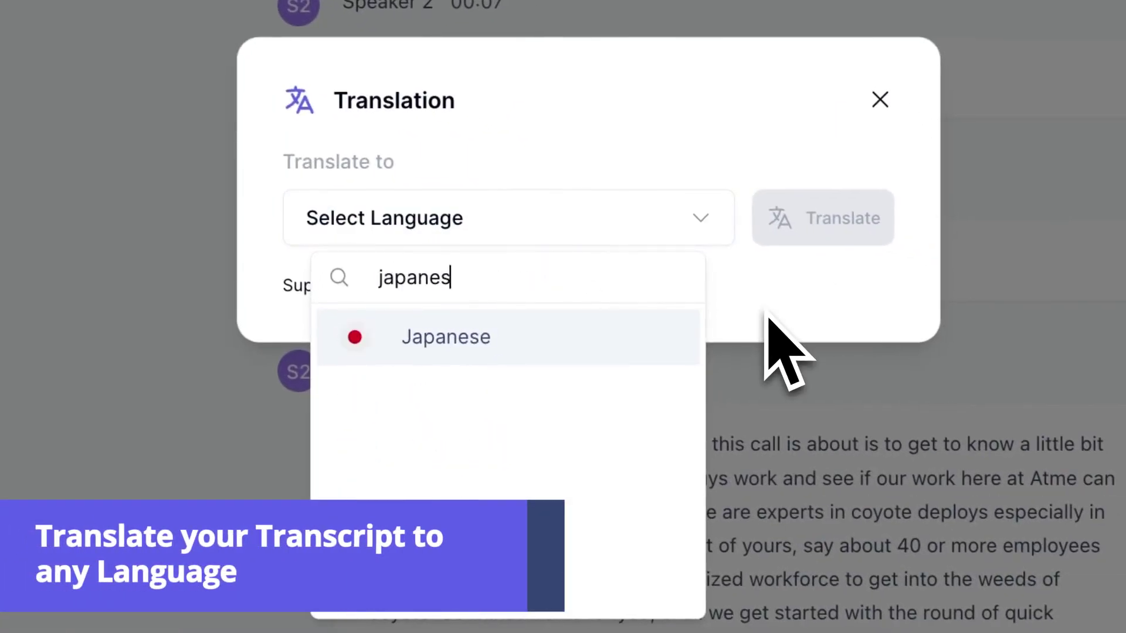
click(636, 338)
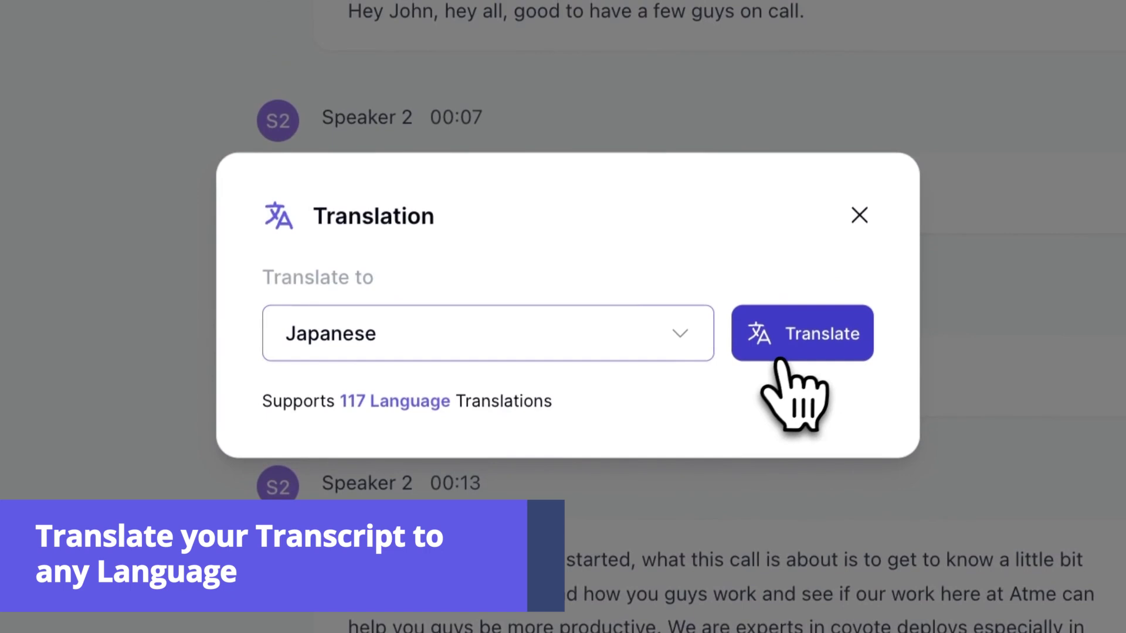
click(781, 357)
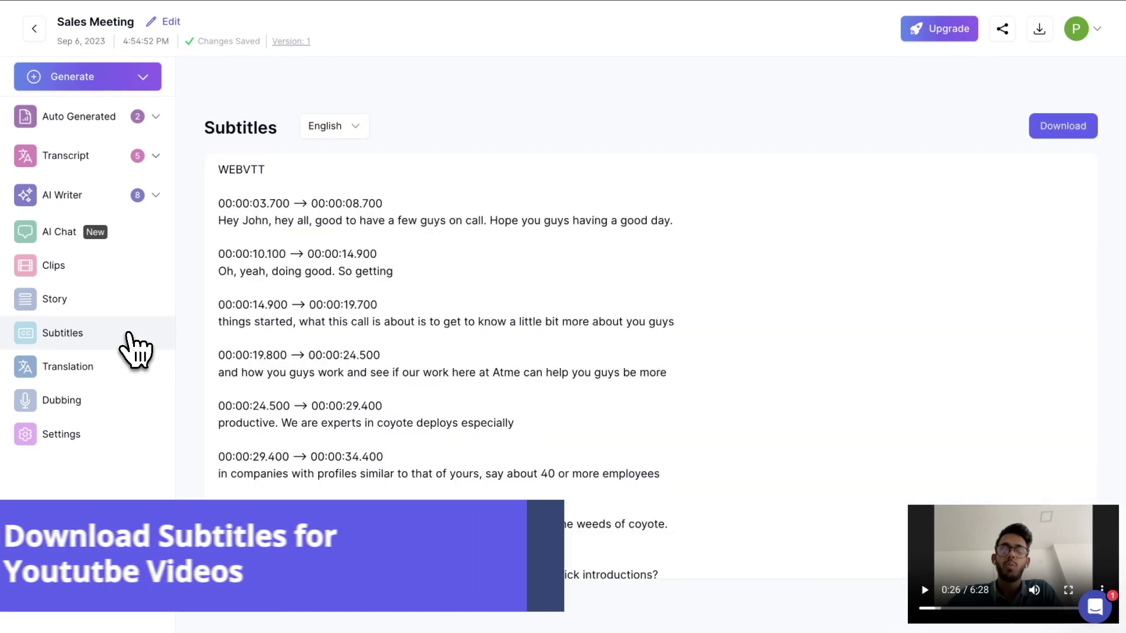
scroll(342, 383, down, 10)
scroll(344, 383, down, 2)
scroll(345, 383, up, 12)
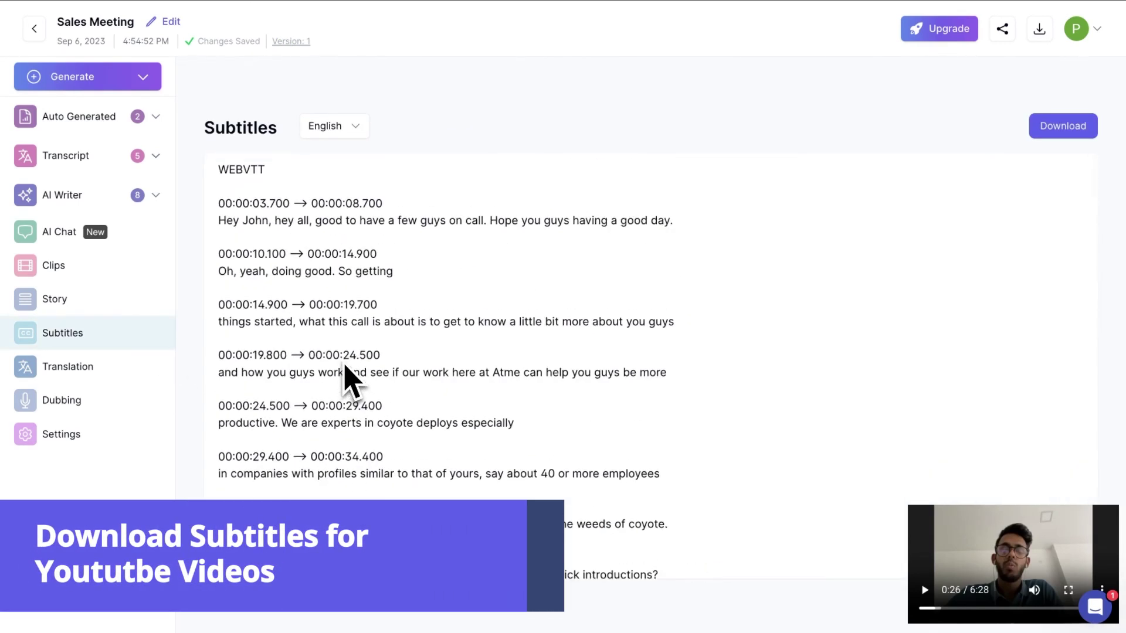
Switch the subtitles through French, Spanish and Japanese, then open the download format choices
click(362, 209)
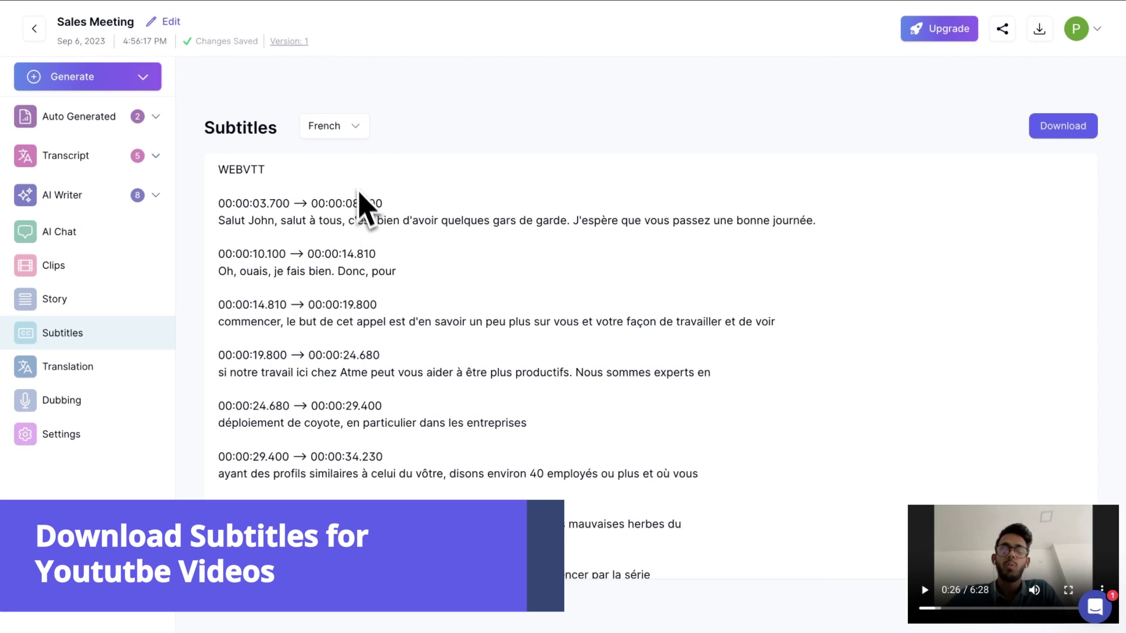
click(348, 233)
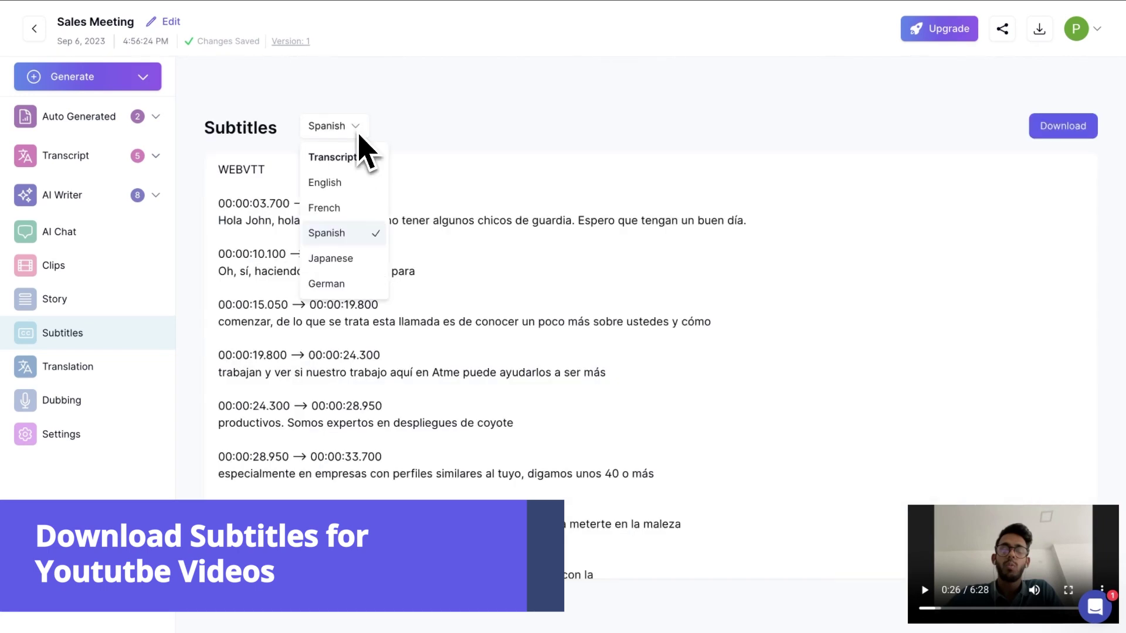
click(357, 258)
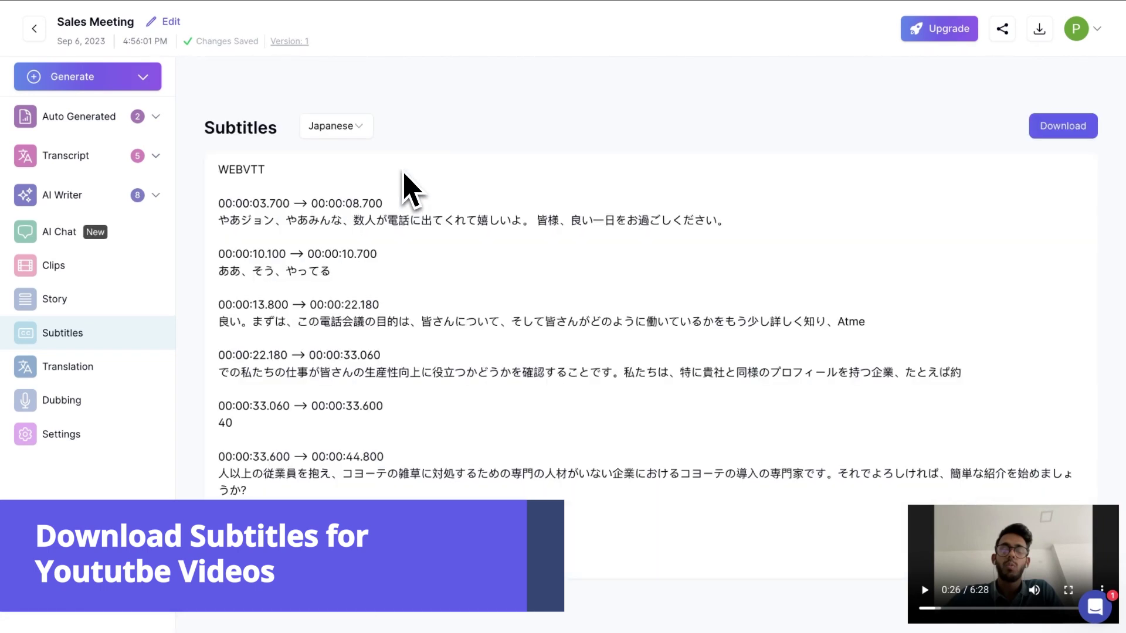
click(1060, 136)
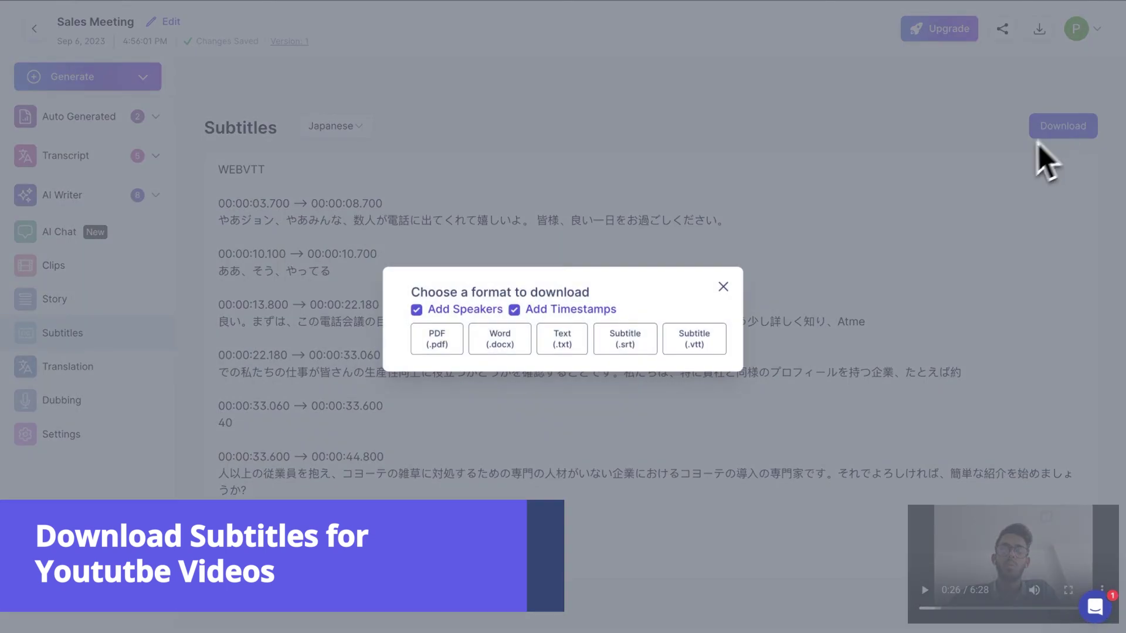